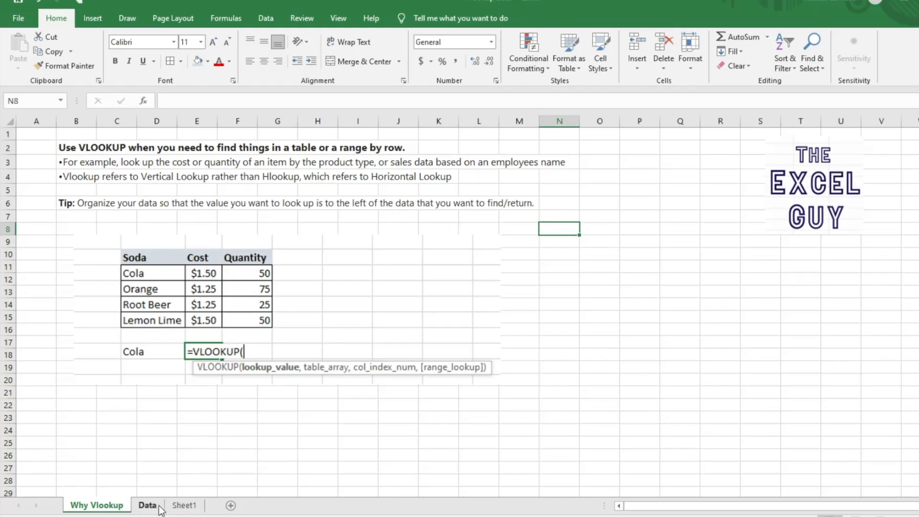
Open the Data sheet and start a VLOOKUP formula in cell M3.
click(149, 505)
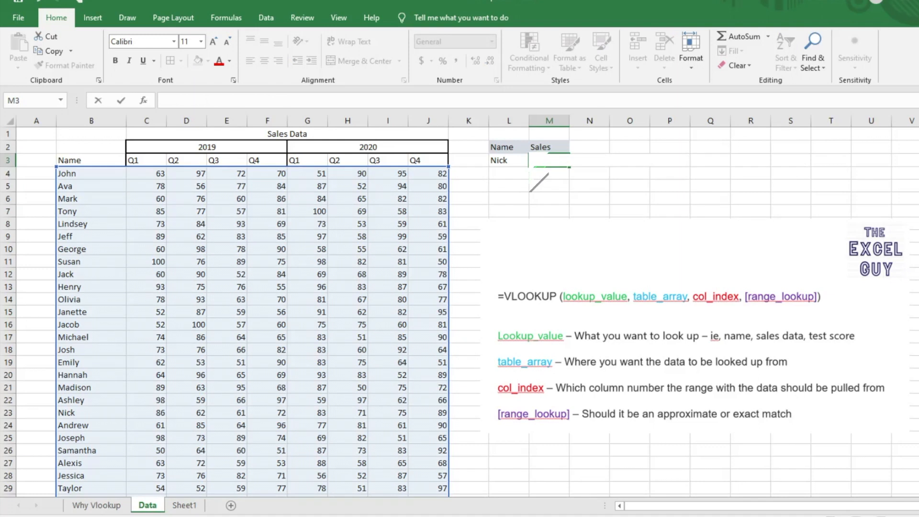
key(Return)
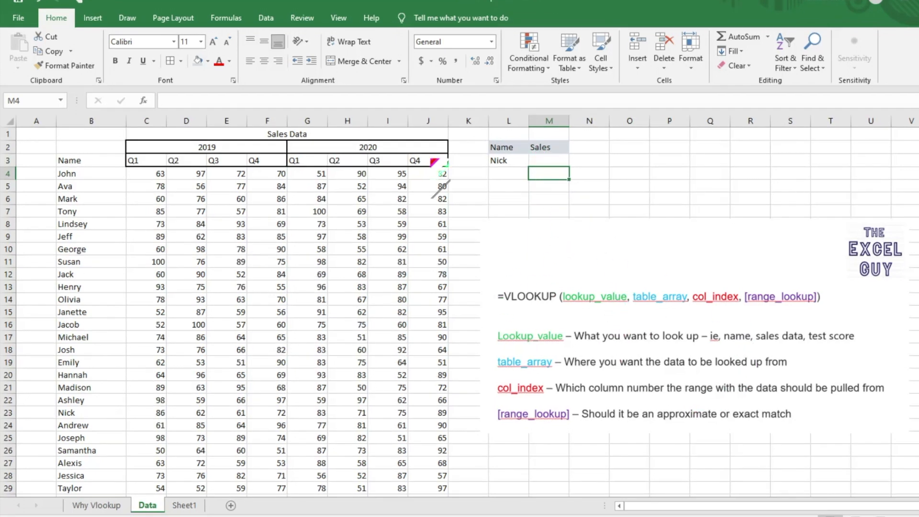
click(546, 161)
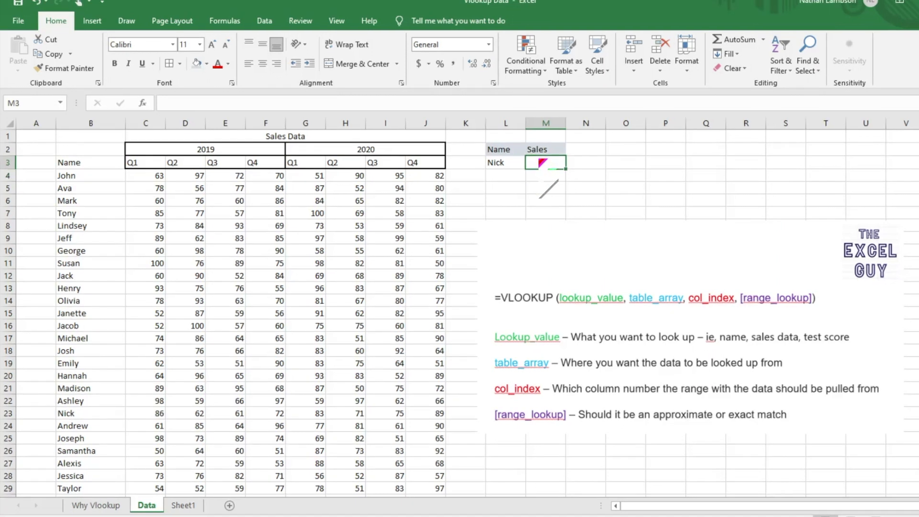
text(=v)
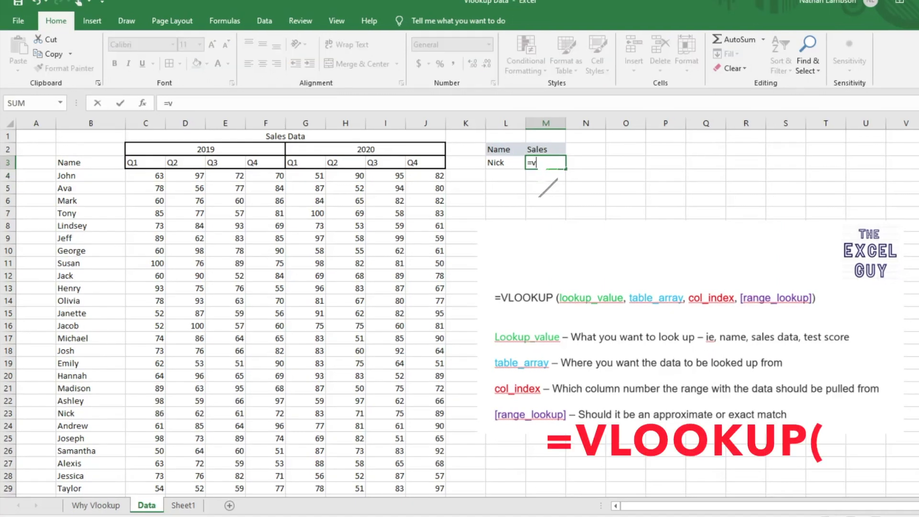
text(lookup)
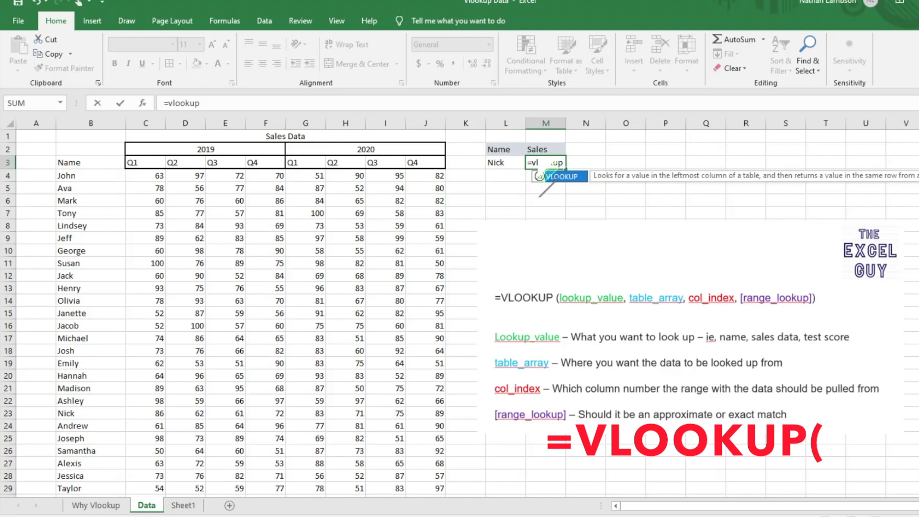
key(Tab)
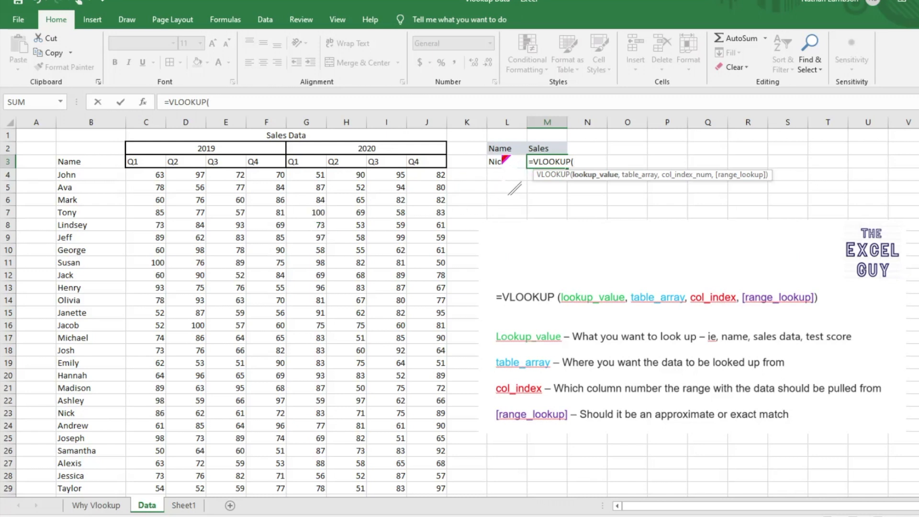
text(")
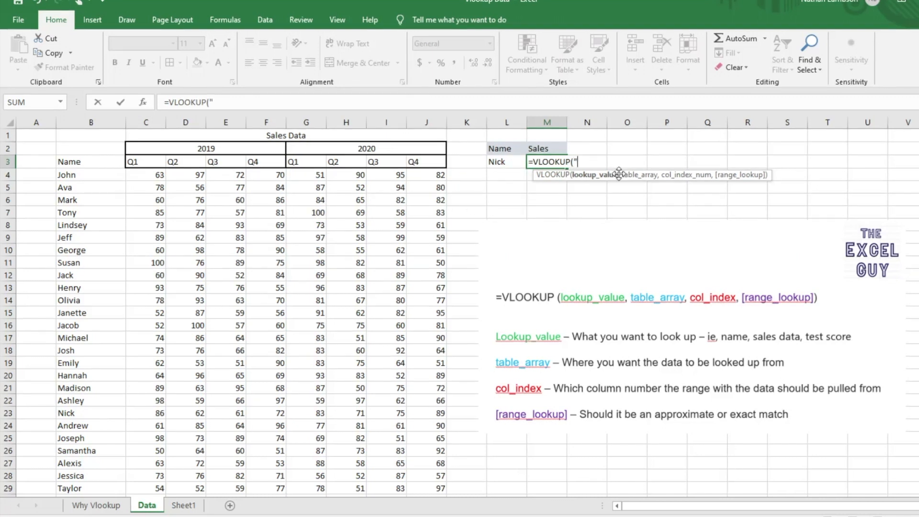
text(Nick")
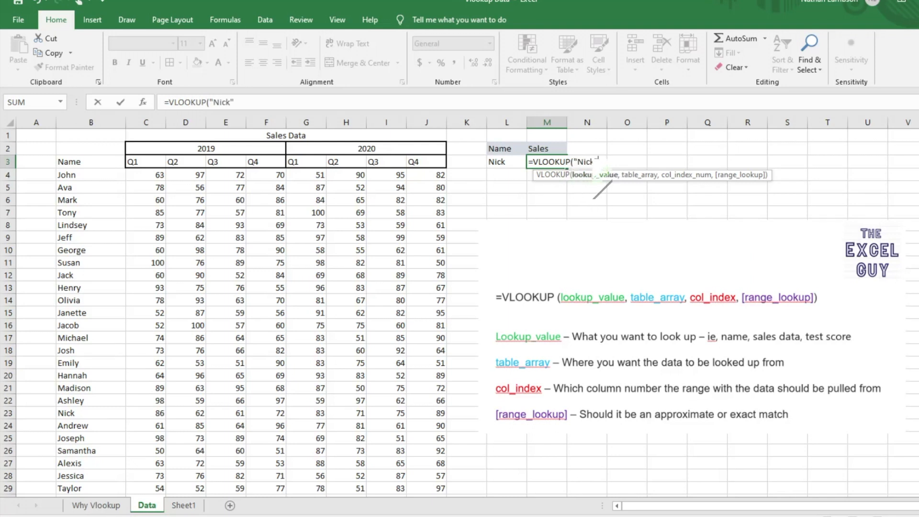
key(BackSpace)
key(BackSpace)
key(BackSpace)
key(BackSpace)
key(BackSpace)
key(BackSpace)
Use cell L3 as the VLOOKUP lookup value and the range B4:J31 as its table array.
click(508, 160)
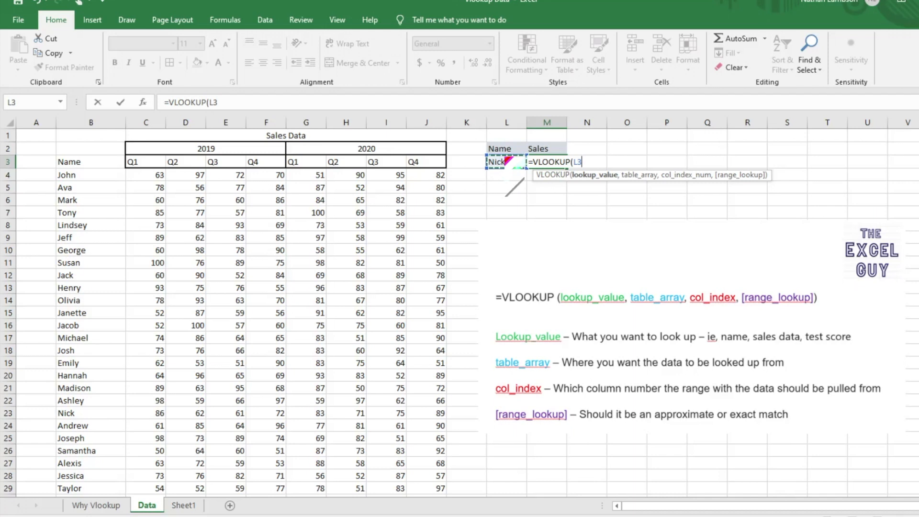
text(,)
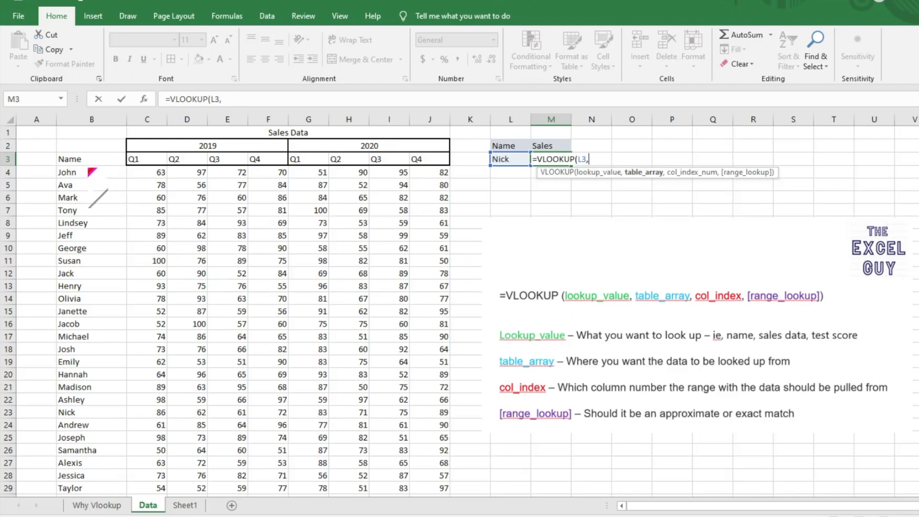
click(110, 171)
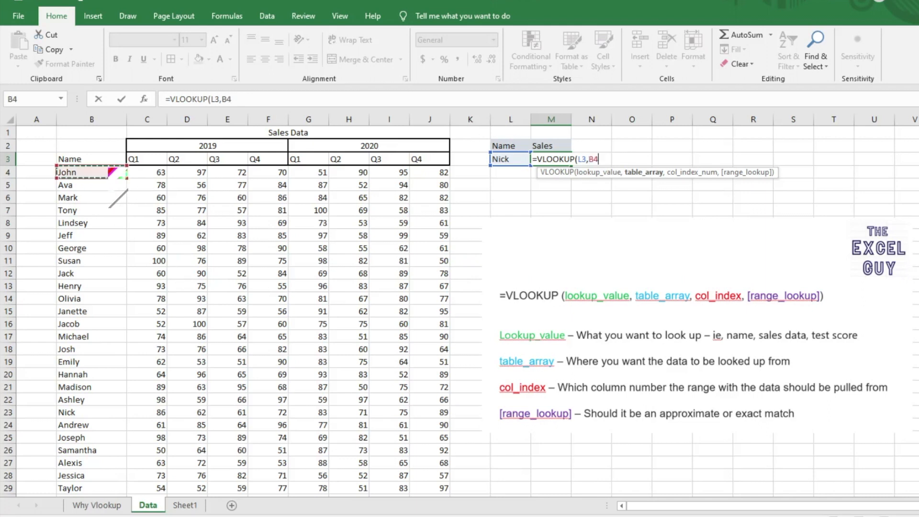
drag(110, 170, 448, 174)
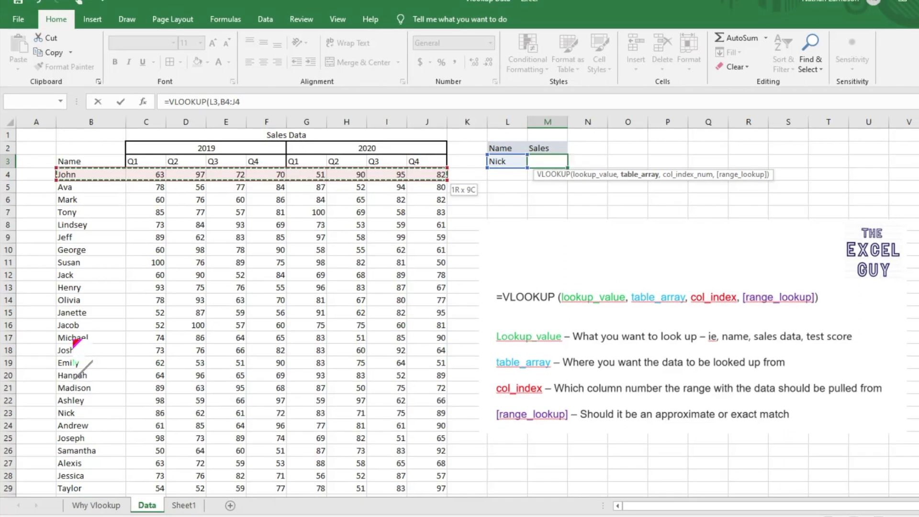
key(ctrl+shift+Down)
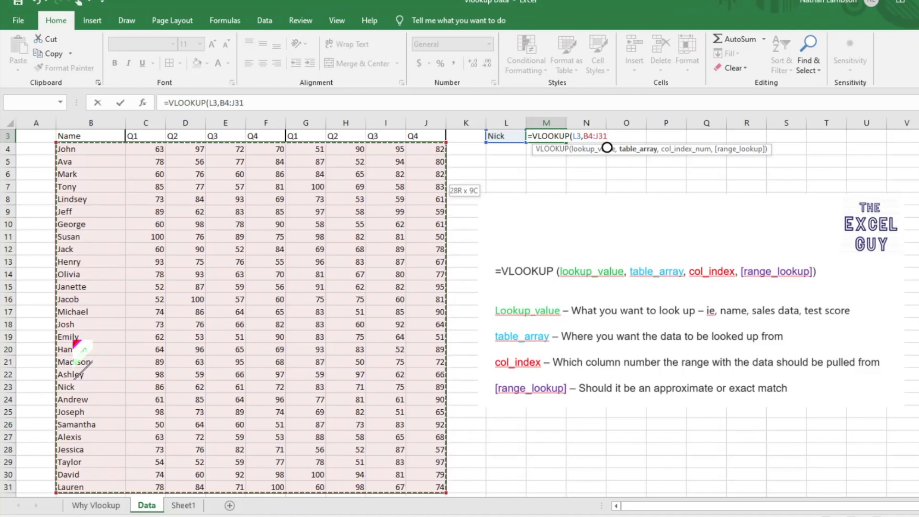
text(,)
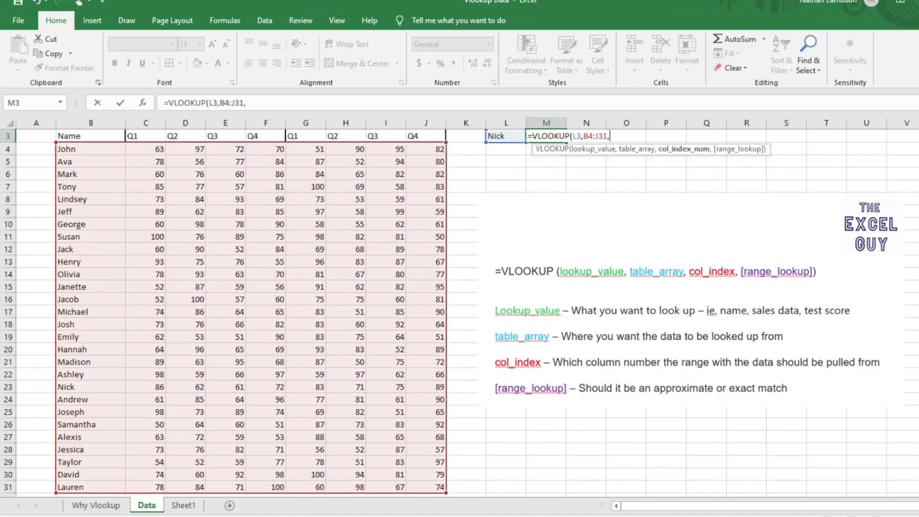
Complete the VLOOKUP in M3 with column index 3 and an empty range_lookup argument.
scroll(609, 174, up, 1)
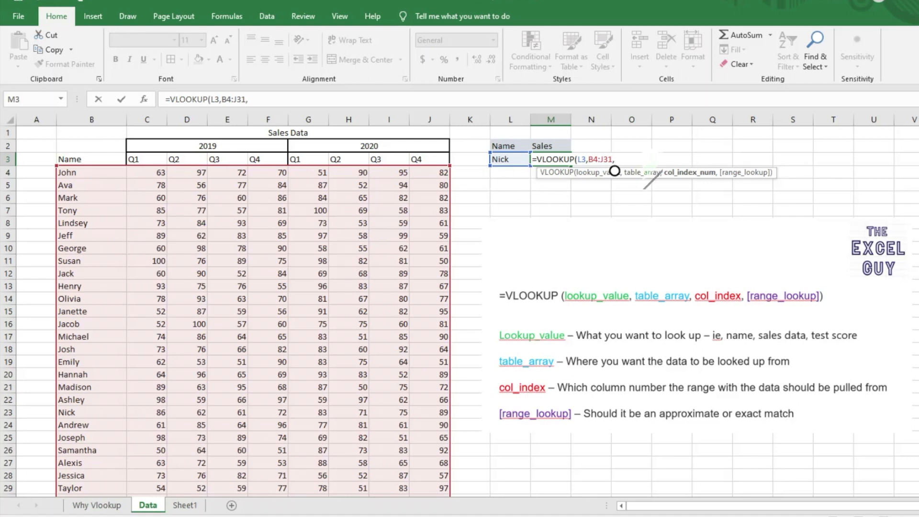
text(3,)
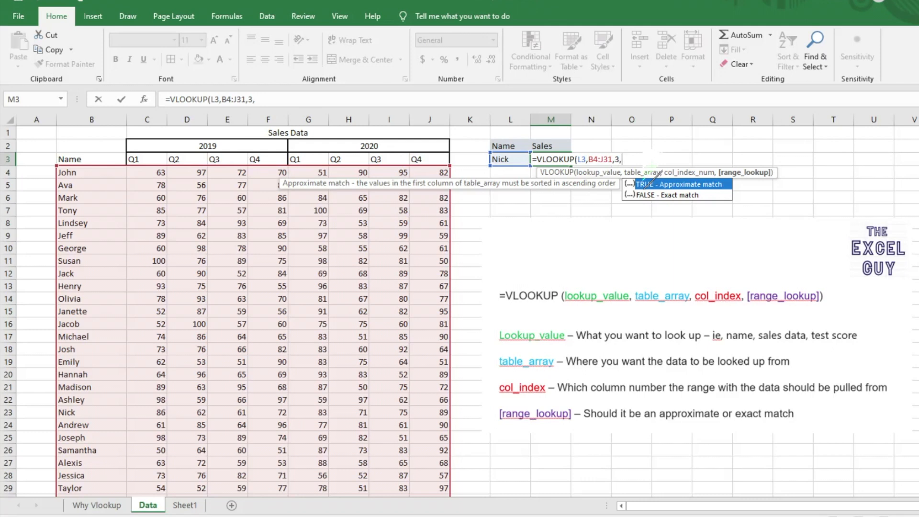
key(Down)
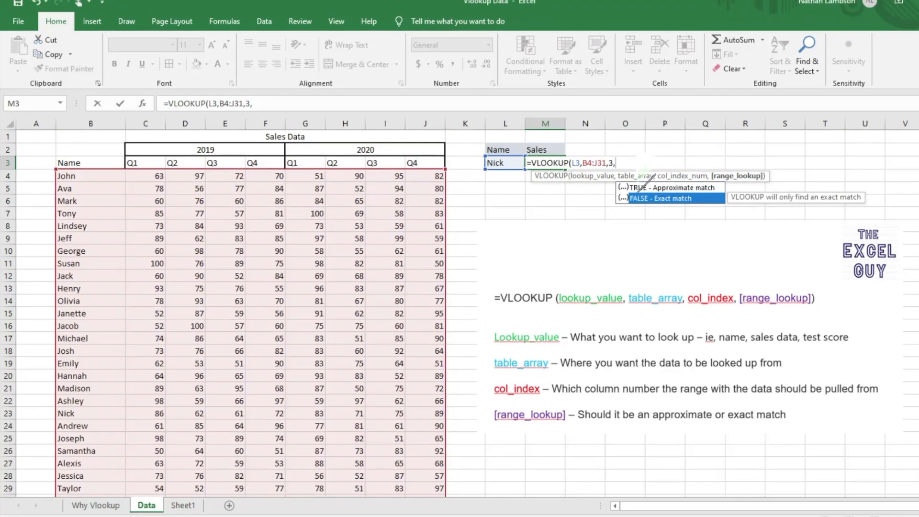
text())
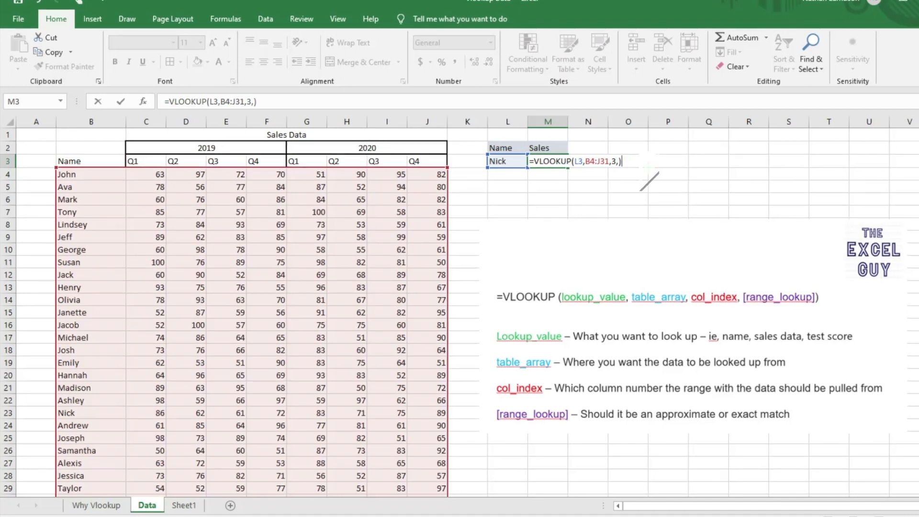
key(Return)
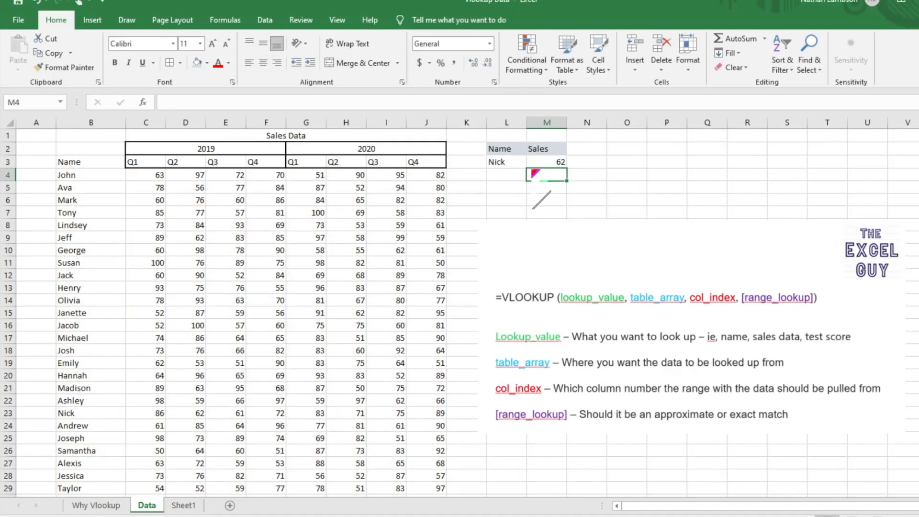
Compare the M3 result with the looked-up person's 2019 Q2 figure in row 23 of the sales table.
click(542, 164)
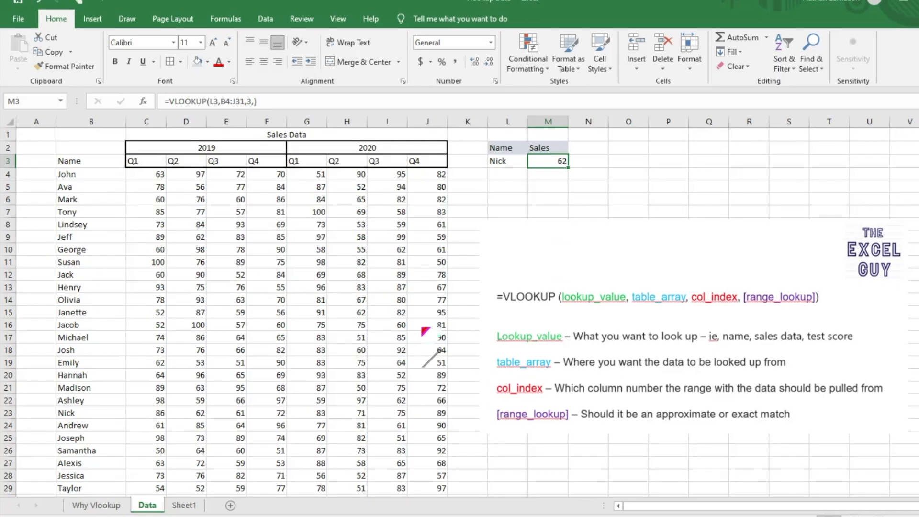
click(98, 417)
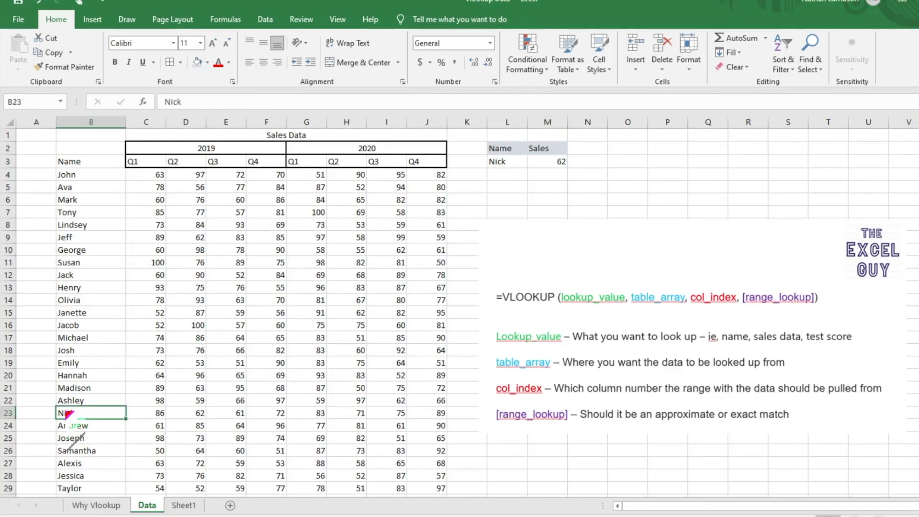
click(174, 412)
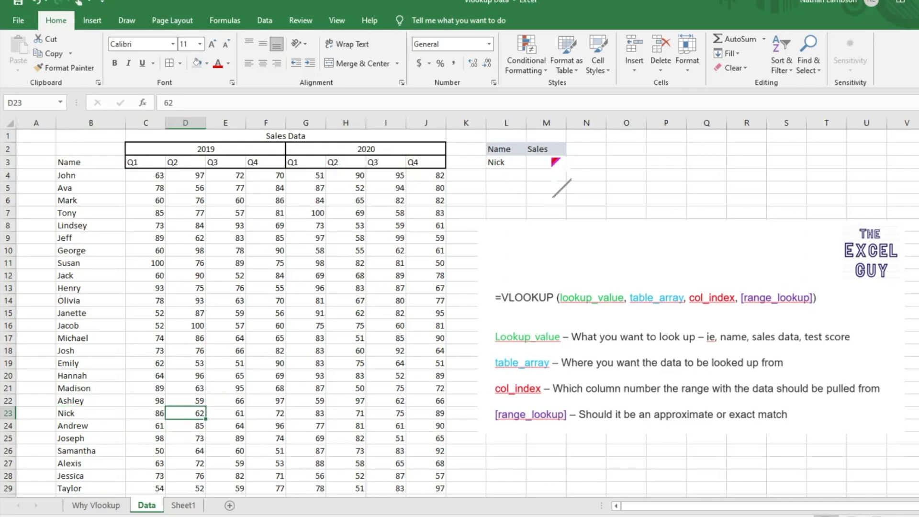
Replace the lookup name in L3 with the first name listed in cell B11.
click(499, 163)
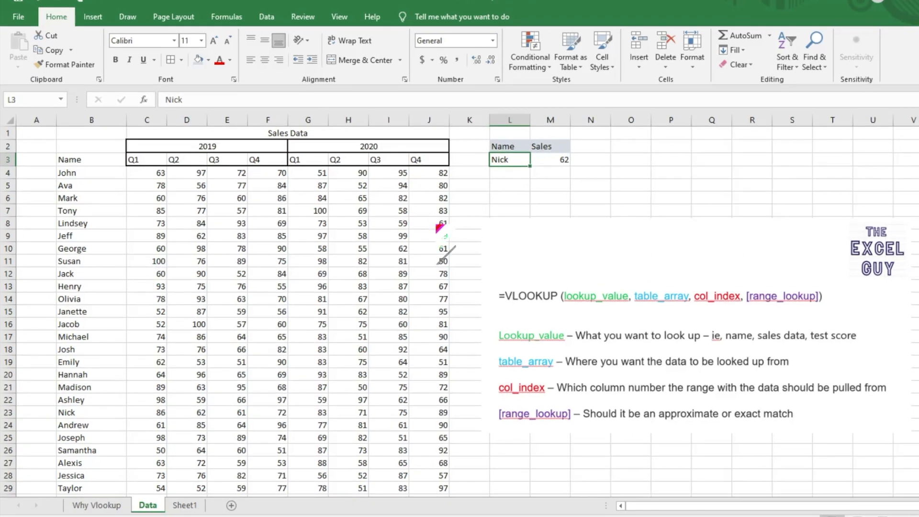
text(Susan)
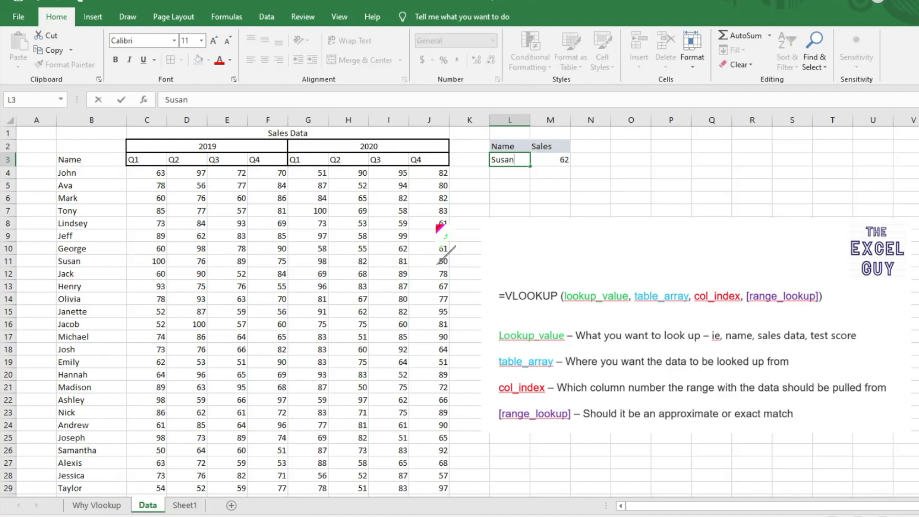
key(Return)
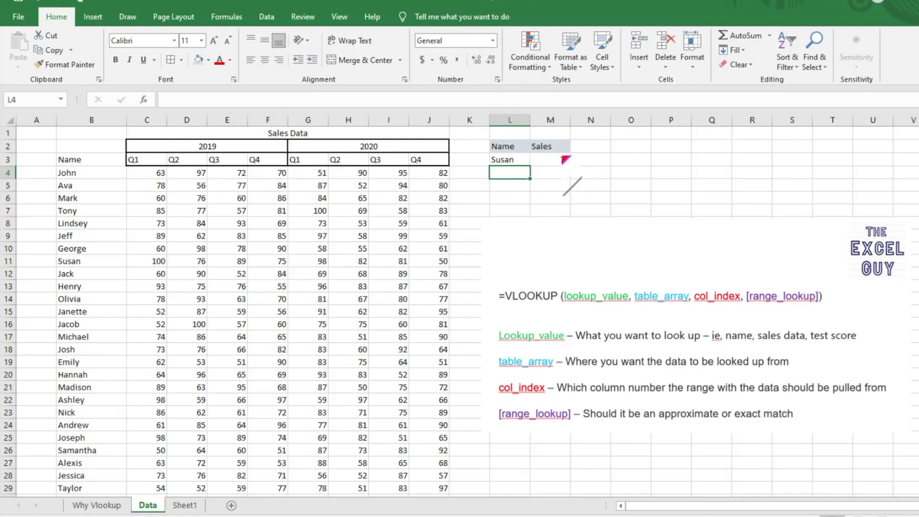
Set the column index of the VLOOKUP in M3 to 6 and check its result against cell G11.
double_click(566, 159)
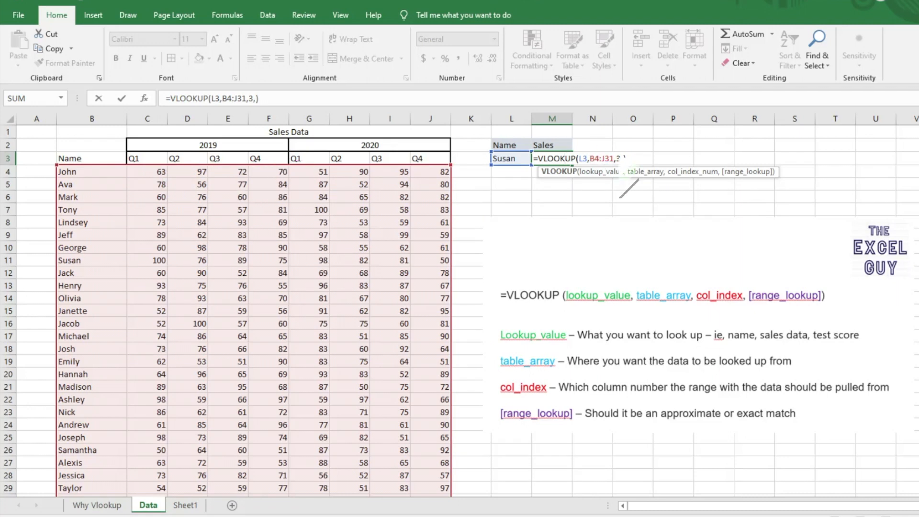
key(BackSpace)
text(6)
key(Return)
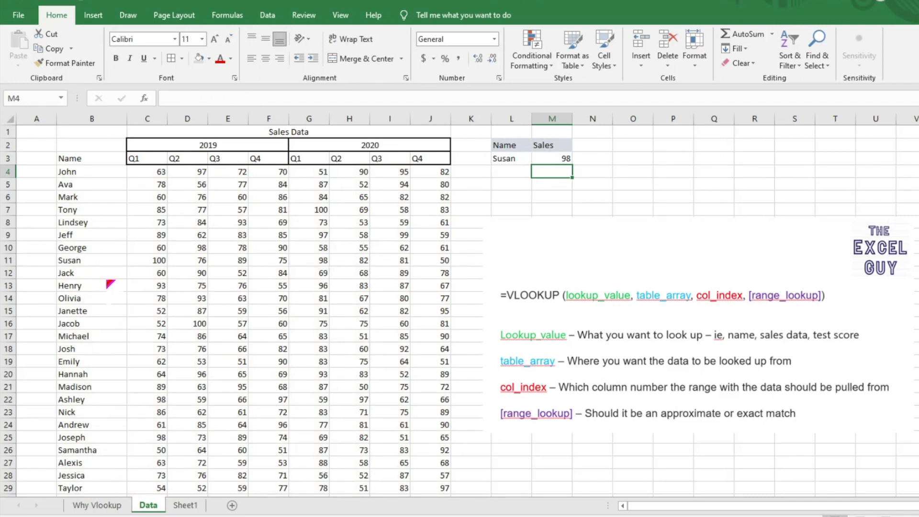
click(303, 262)
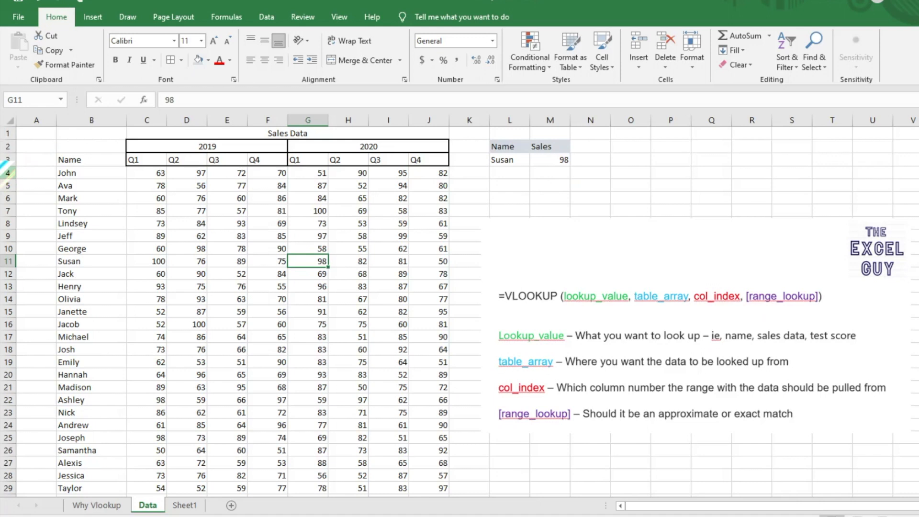
Insert a blank row above row 4, directly below the sales table's quarter headers.
click(8, 172)
right_click(8, 173)
click(39, 260)
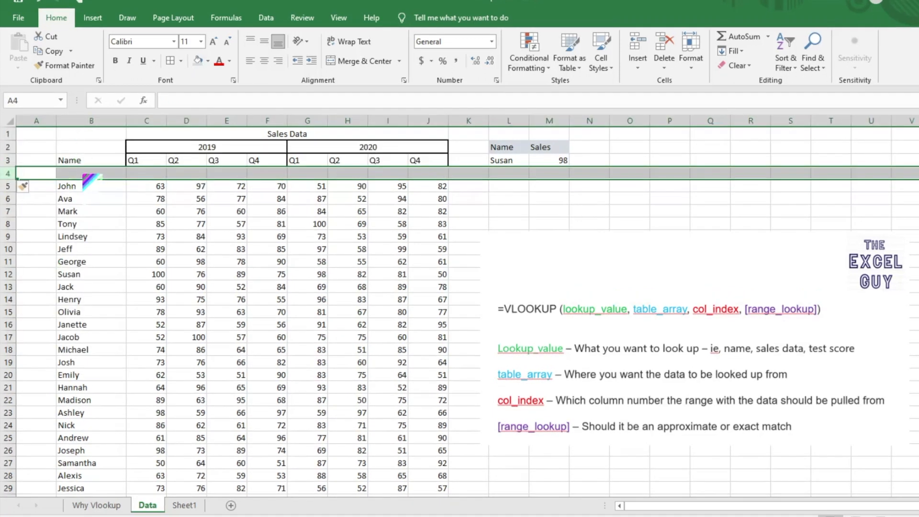
Number the sales table's columns 1 to 9 across cells B4:J4 in the blank row.
click(86, 175)
text(1)
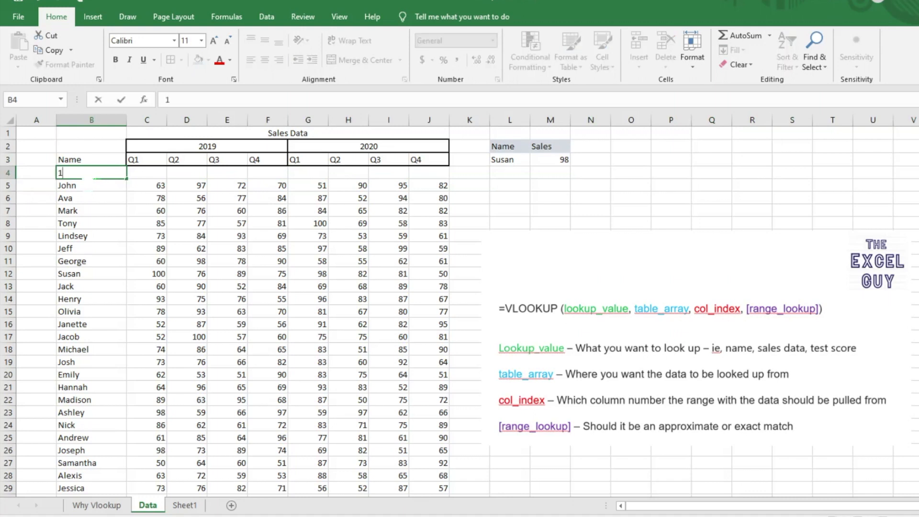
key(Tab)
text(2)
key(Tab)
text(3)
key(Tab)
text(4)
key(Tab)
text(5)
key(Tab)
text(6)
key(Tab)
text(7)
key(Tab)
text(8	9)
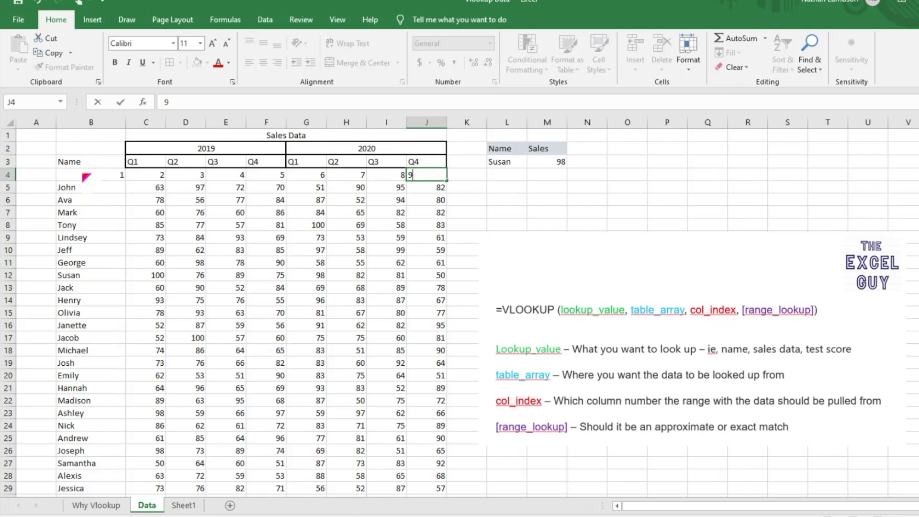
key(Return)
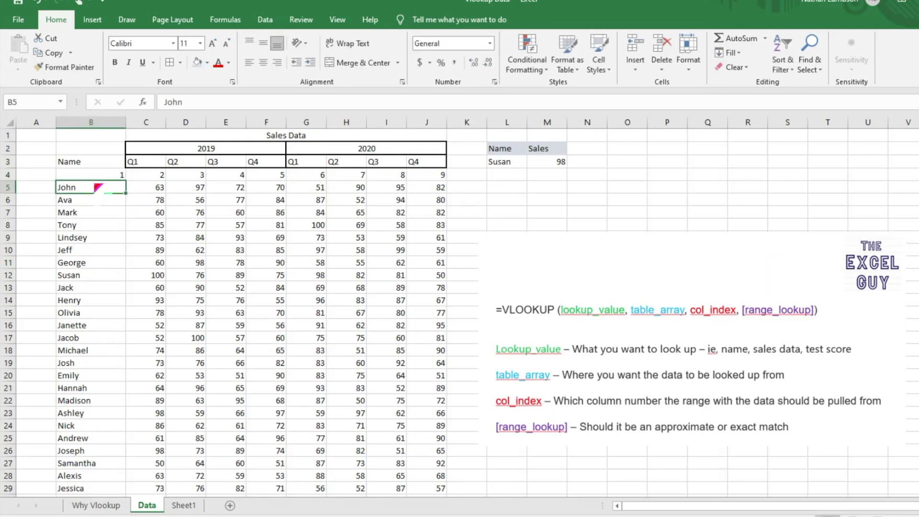